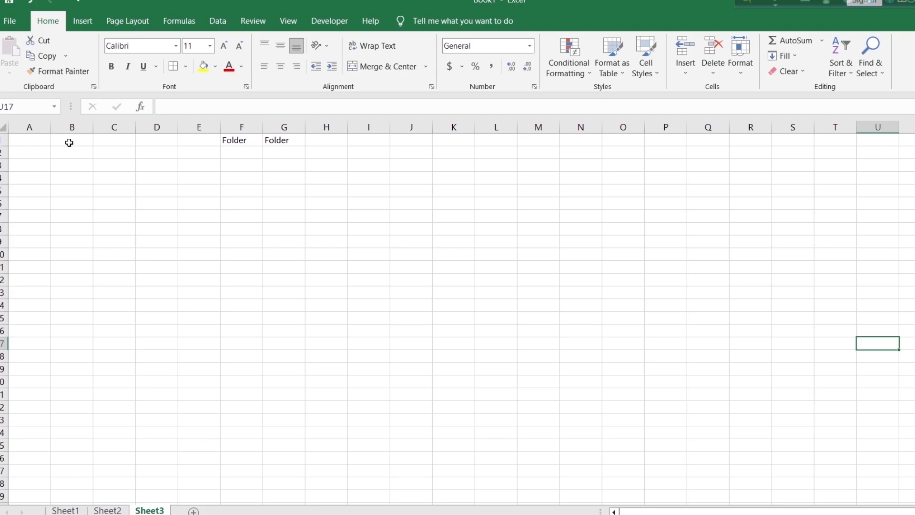
Apply all borders and font size 18 to the range C1:G9
{"action": "left_click_drag", "start_coordinate": [115, 140], "coordinate": [302, 237]}
{"action": "left_click", "coordinate": [186, 67]}
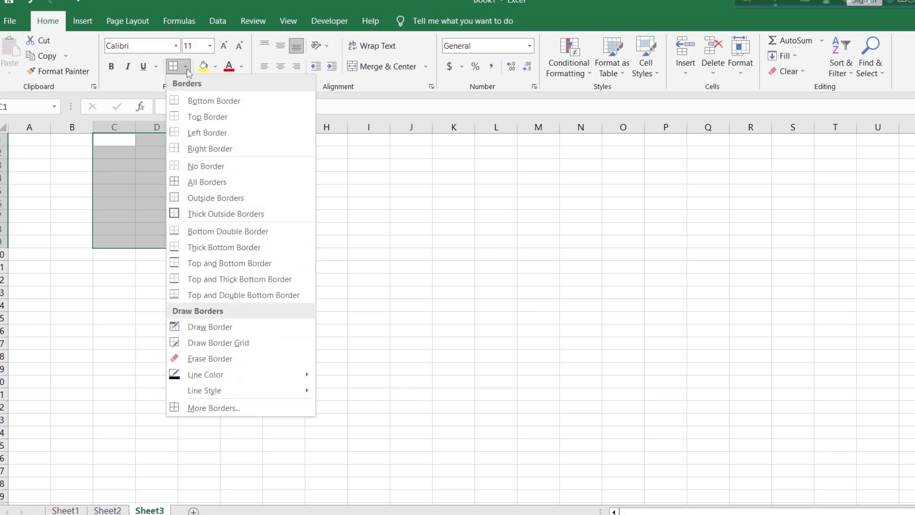
{"action": "left_click", "coordinate": [213, 182]}
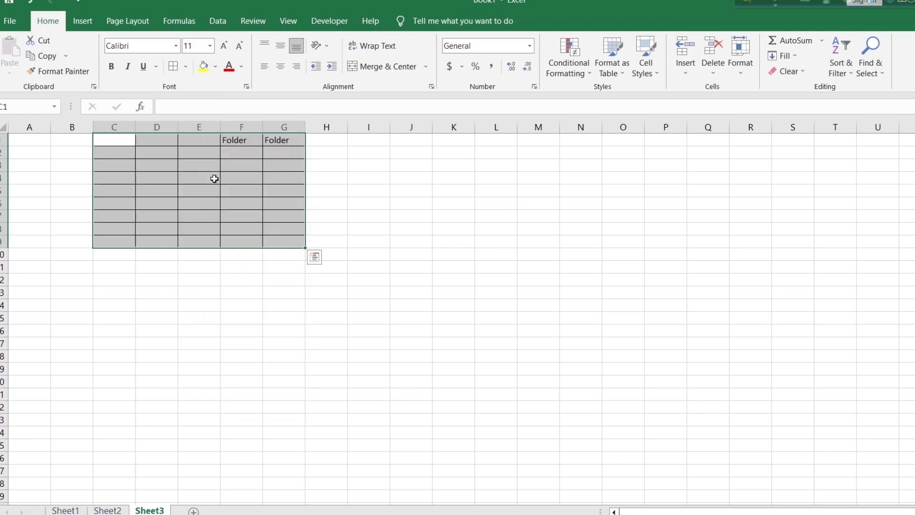
{"action": "left_click", "coordinate": [209, 46]}
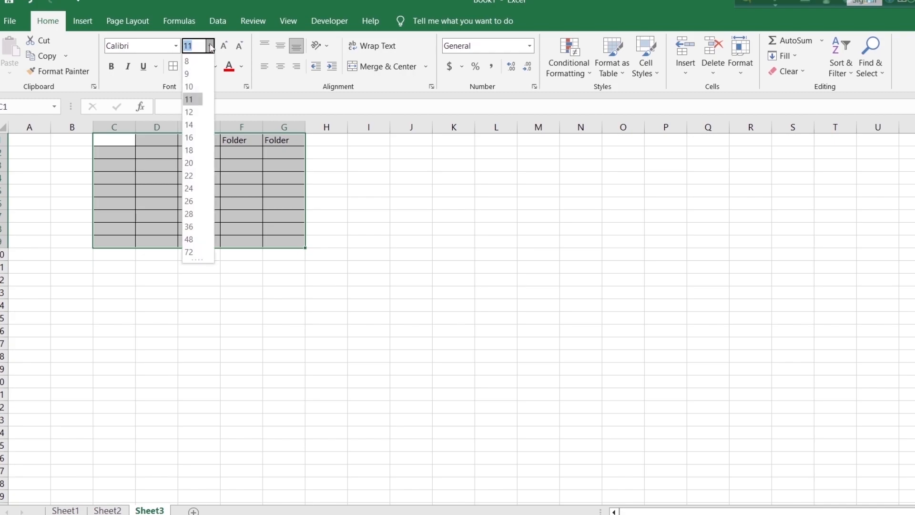
{"action": "left_click", "coordinate": [192, 151]}
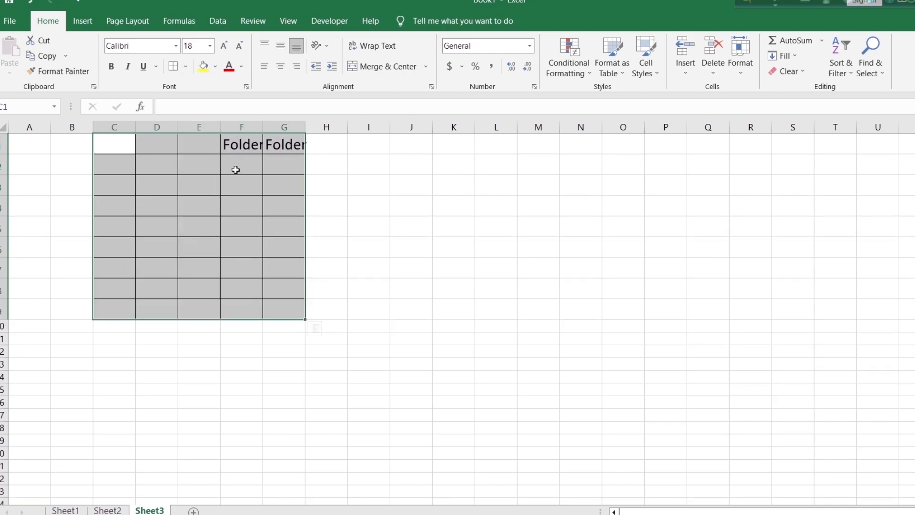
Widen columns G and F so their Folder headings fit inside the cells
{"action": "left_click_drag", "start_coordinate": [305, 123], "coordinate": [328, 123]}
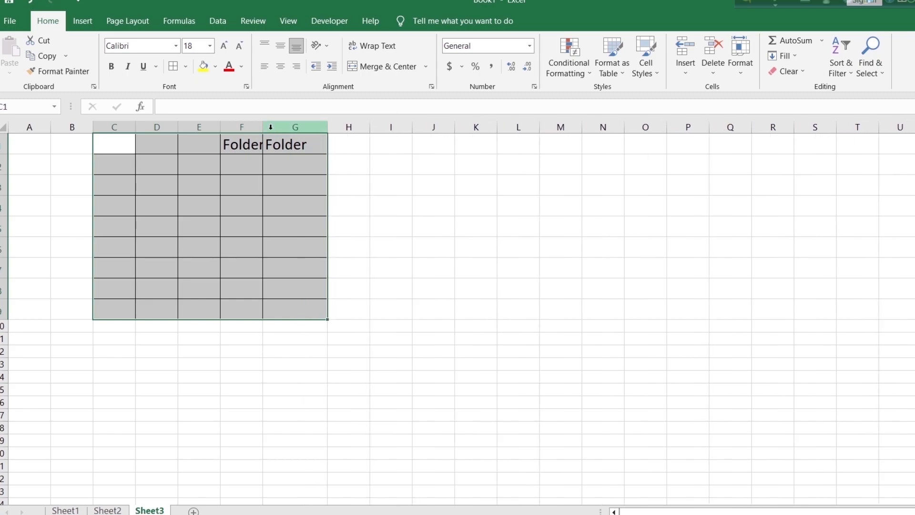
{"action": "left_click_drag", "start_coordinate": [262, 127], "coordinate": [277, 127]}
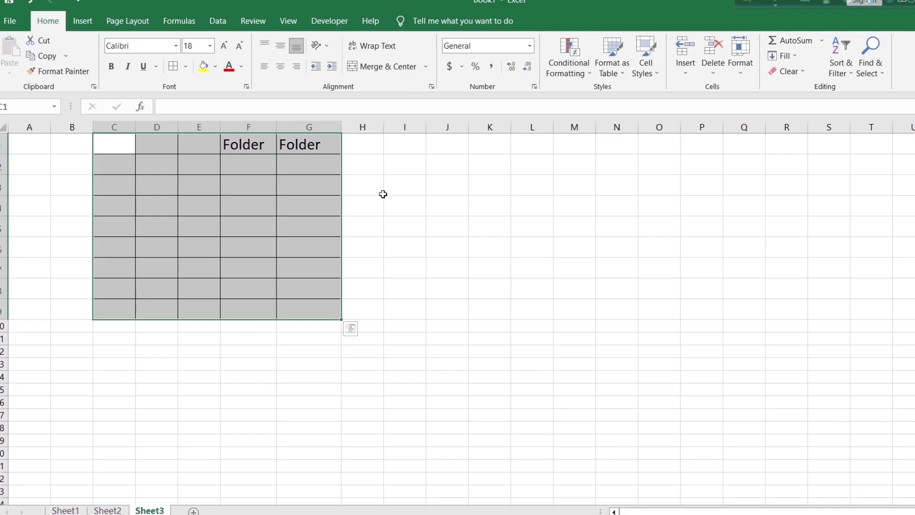
{"action": "left_click", "coordinate": [403, 203]}
Switch to File Explorer and open the Computer folder inside Pictures
{"action": "key", "text": "super+e"}
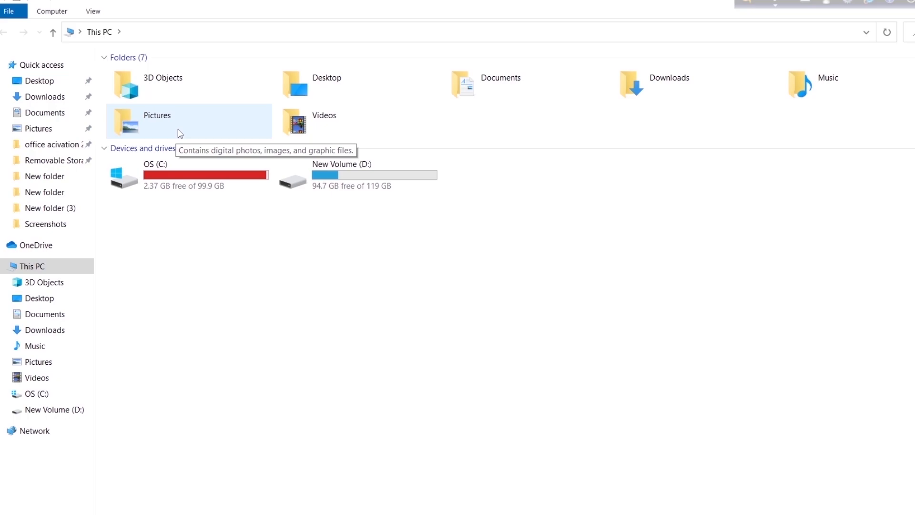
{"action": "mouse_move", "coordinate": [593, 512]}
{"action": "left_click", "coordinate": [520, 477]}
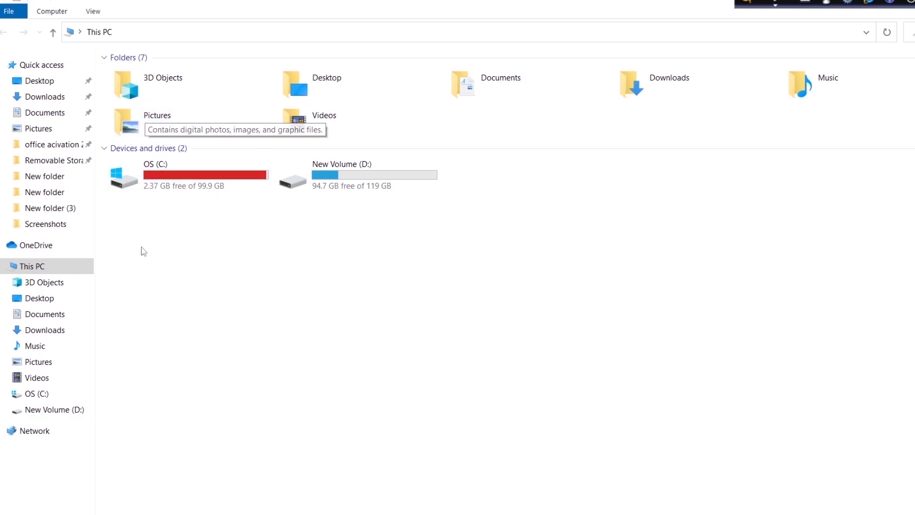
{"action": "double_click", "coordinate": [178, 130]}
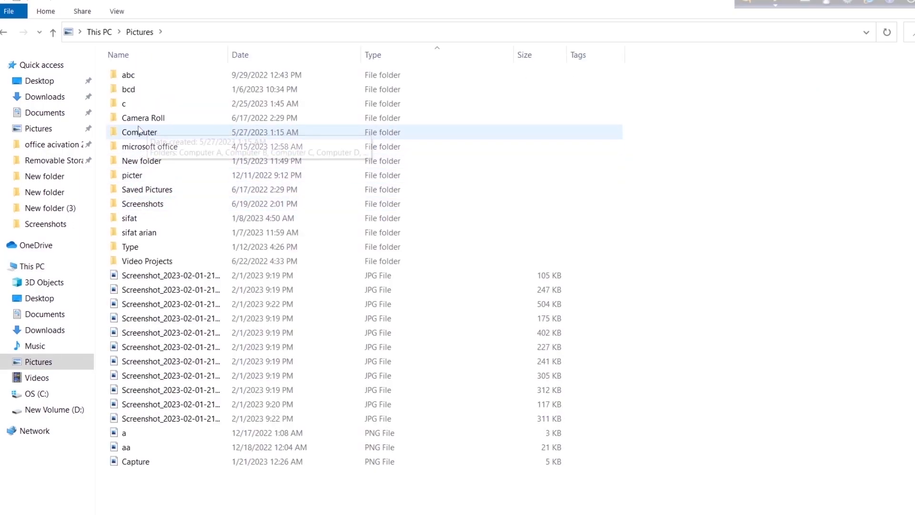
{"action": "double_click", "coordinate": [167, 135]}
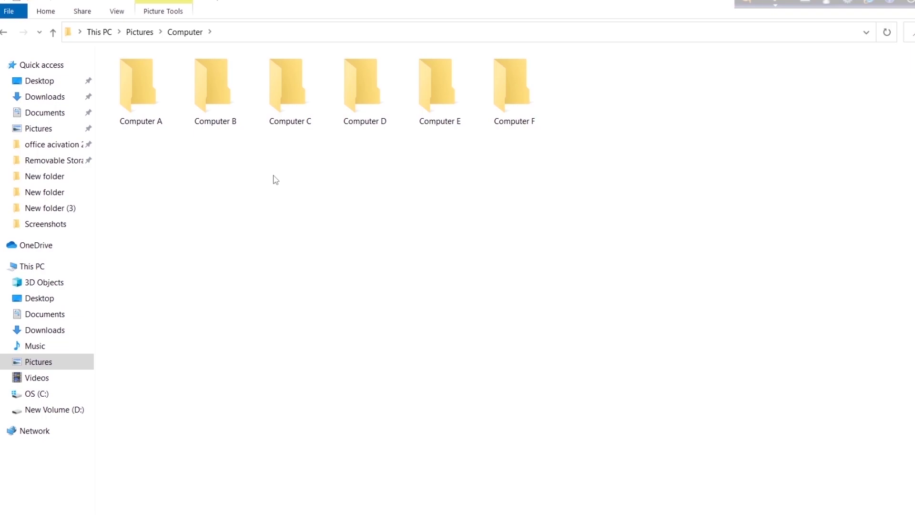
Copy the paths of all six folders, Computer A to Computer F, and return to the Excel workbook
{"action": "left_click_drag", "start_coordinate": [591, 129], "coordinate": [123, 90]}
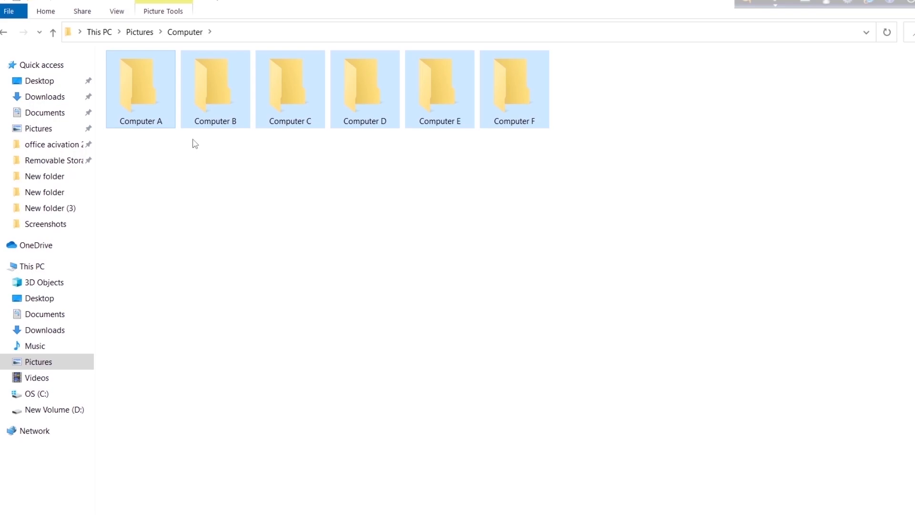
{"action": "right_click", "coordinate": [290, 76]}
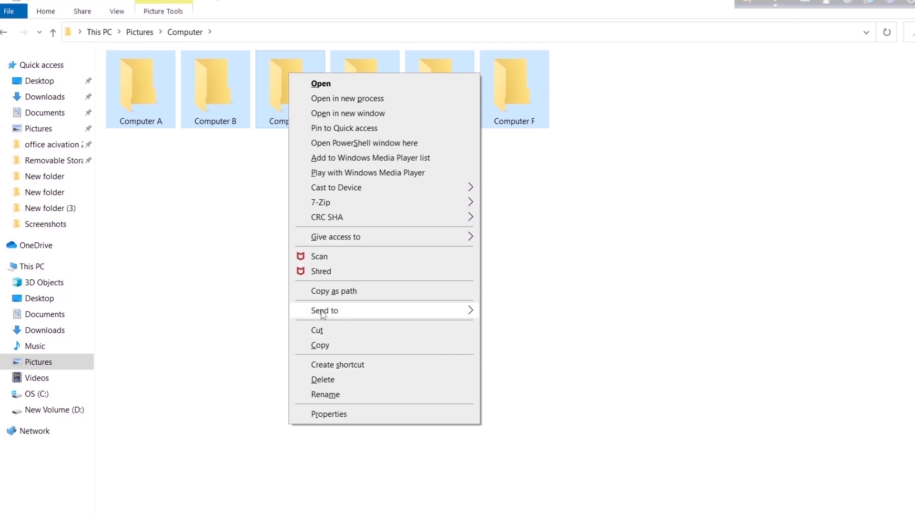
{"action": "left_click", "coordinate": [388, 296]}
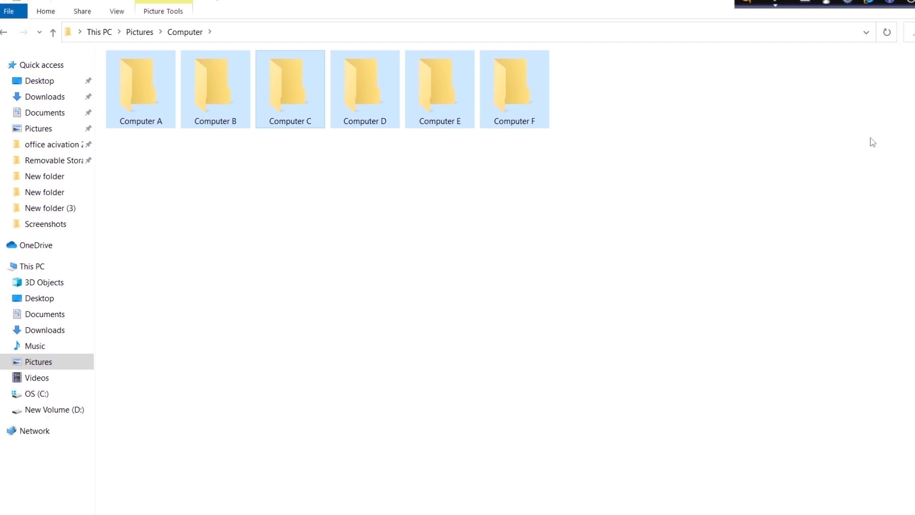
{"action": "left_click", "coordinate": [913, 1]}
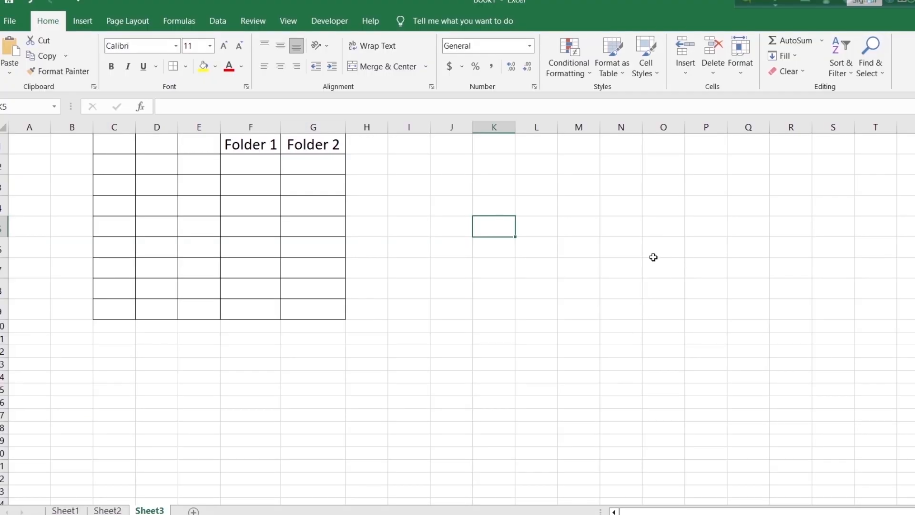
Paste the copied folder paths as text only starting at cell C2 and widen column C
{"action": "left_click", "coordinate": [791, 288]}
{"action": "left_click", "coordinate": [118, 164]}
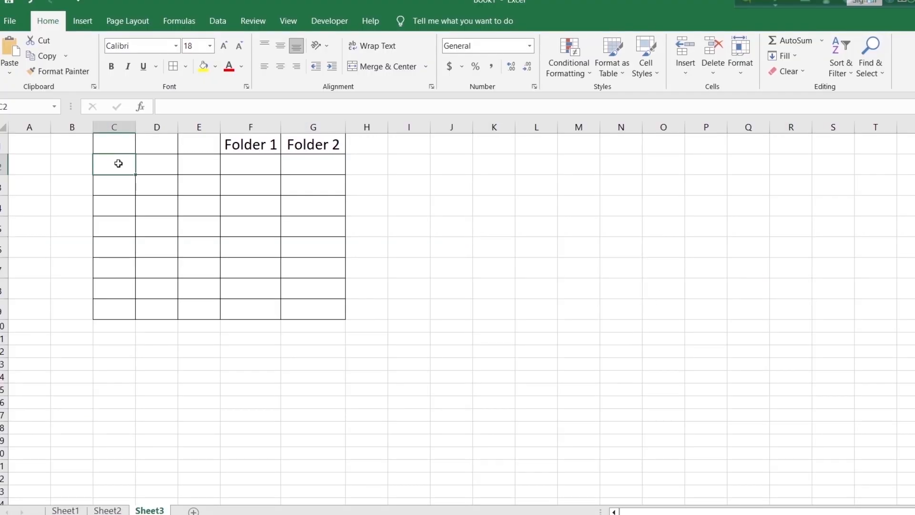
{"action": "right_click", "coordinate": [119, 163]}
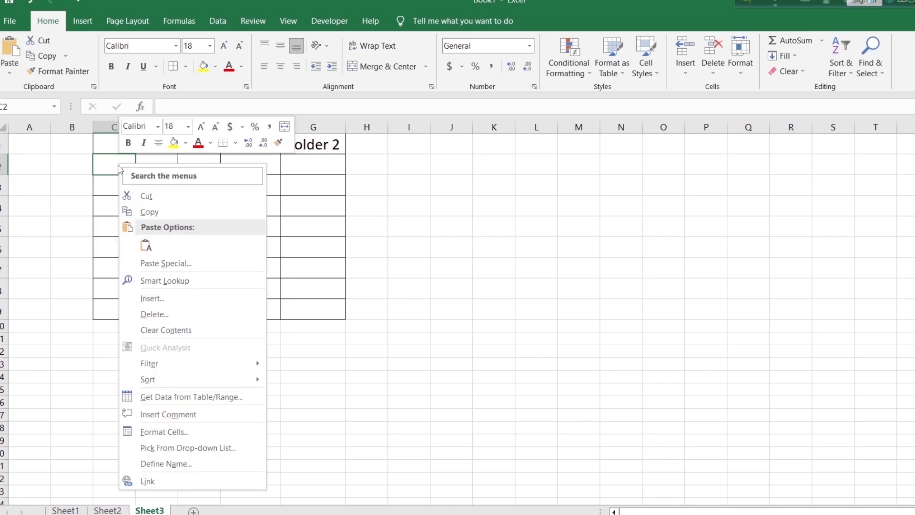
{"action": "left_click", "coordinate": [145, 249]}
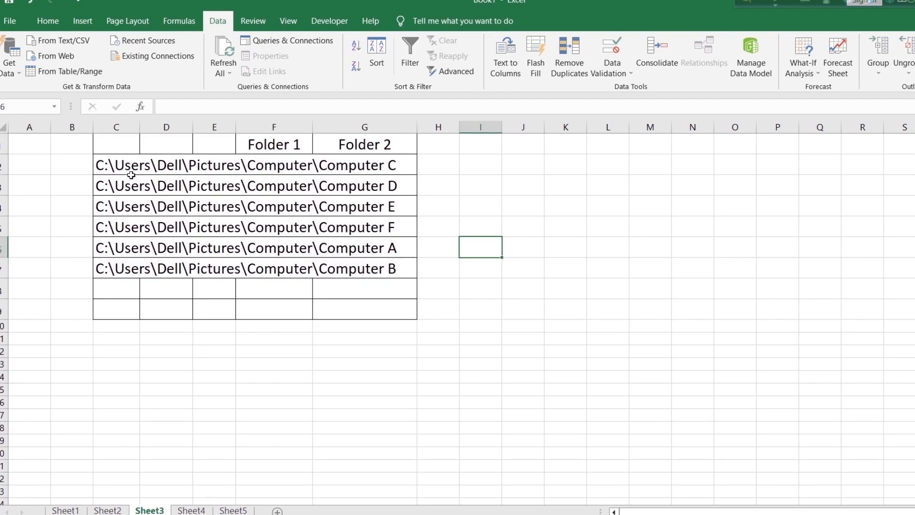
{"action": "mouse_move", "coordinate": [137, 126]}
{"action": "left_mouse_down"}
{"action": "mouse_move", "coordinate": [153, 127]}
{"action": "mouse_move", "coordinate": [152, 136]}
{"action": "left_mouse_up"}
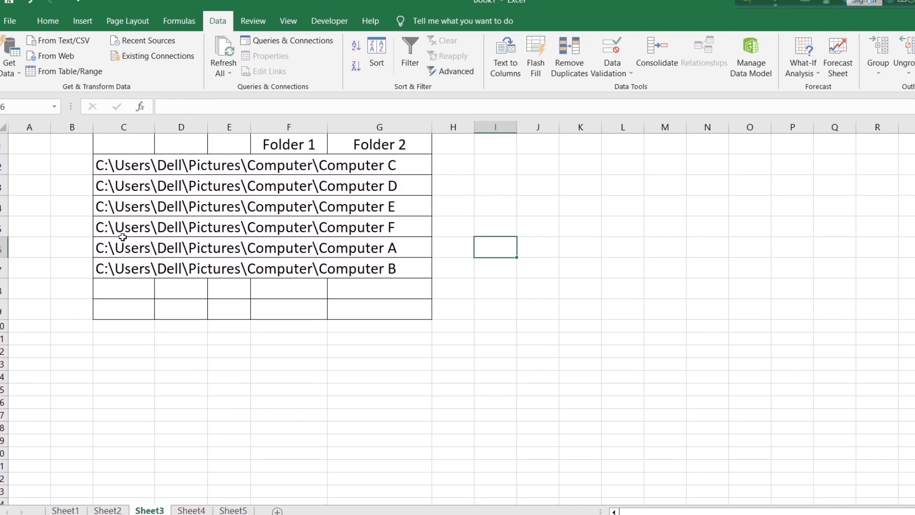
Split the paths in C2:C7 with Text to Columns, using Delimited with a backslash as the Other delimiter and $C$2 as destination
{"action": "left_click", "coordinate": [136, 160]}
{"action": "left_click_drag", "start_coordinate": [136, 160], "coordinate": [135, 263]}
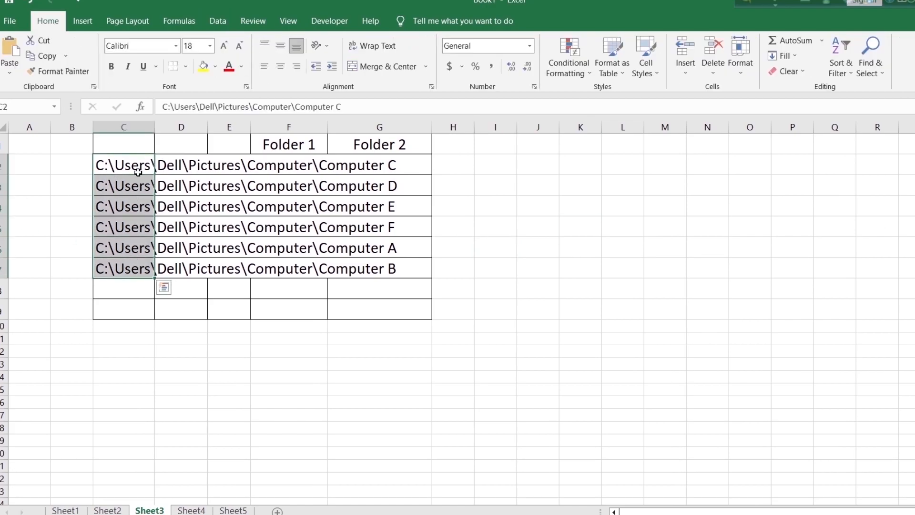
{"action": "left_click", "coordinate": [223, 24]}
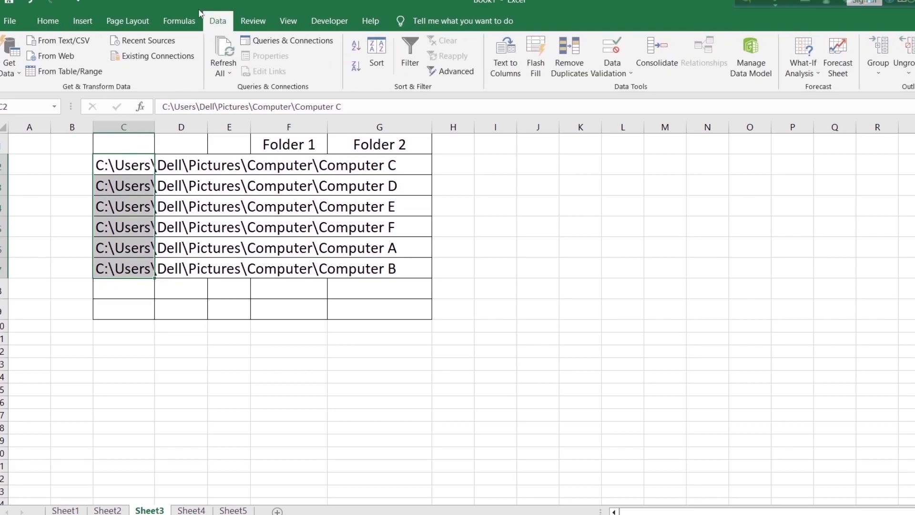
{"action": "left_click", "coordinate": [509, 66]}
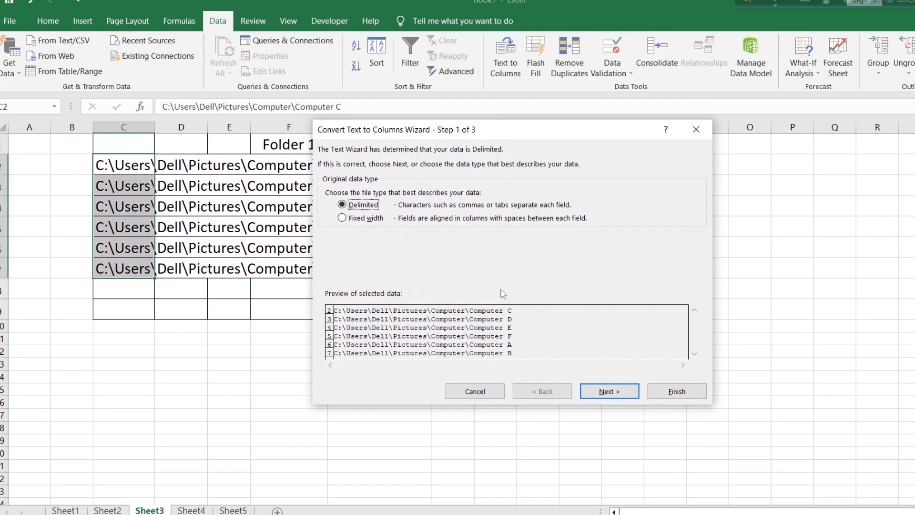
{"action": "left_click", "coordinate": [618, 391]}
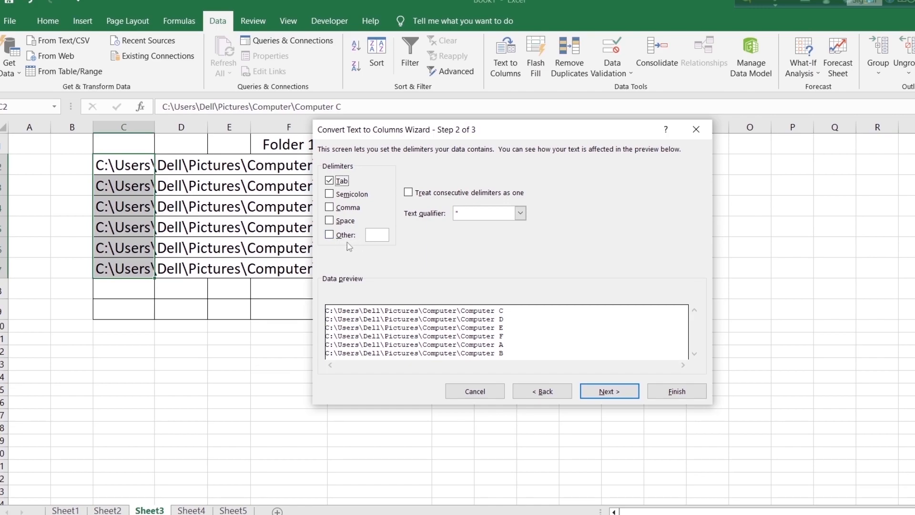
{"action": "left_click", "coordinate": [329, 235]}
{"action": "type", "text": "\\"}
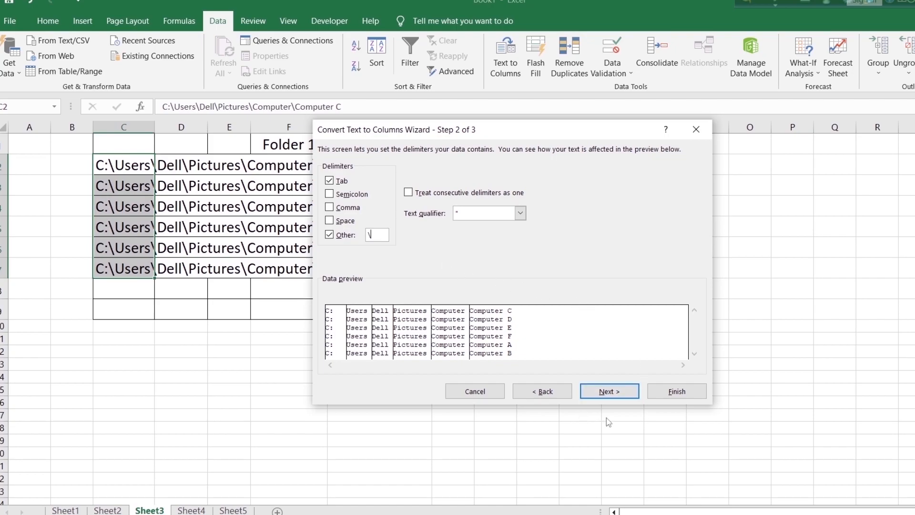
{"action": "left_click", "coordinate": [611, 396]}
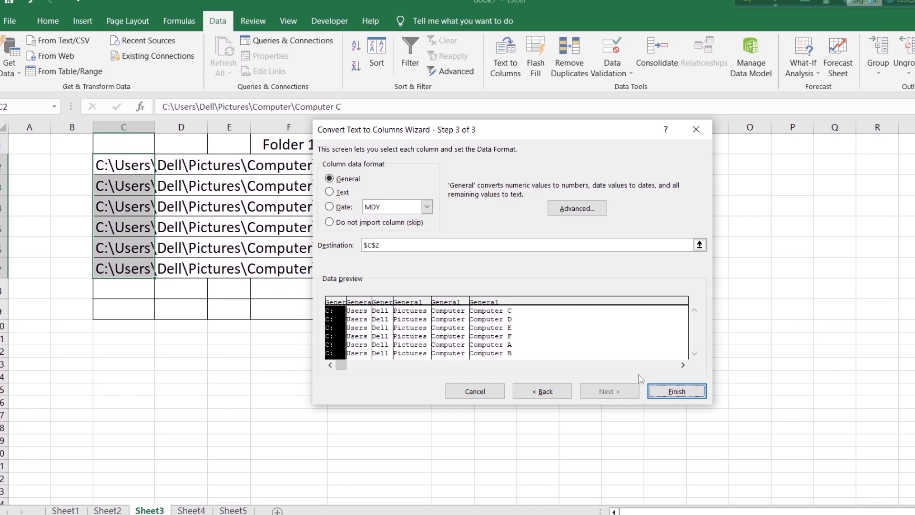
{"action": "left_click", "coordinate": [693, 397]}
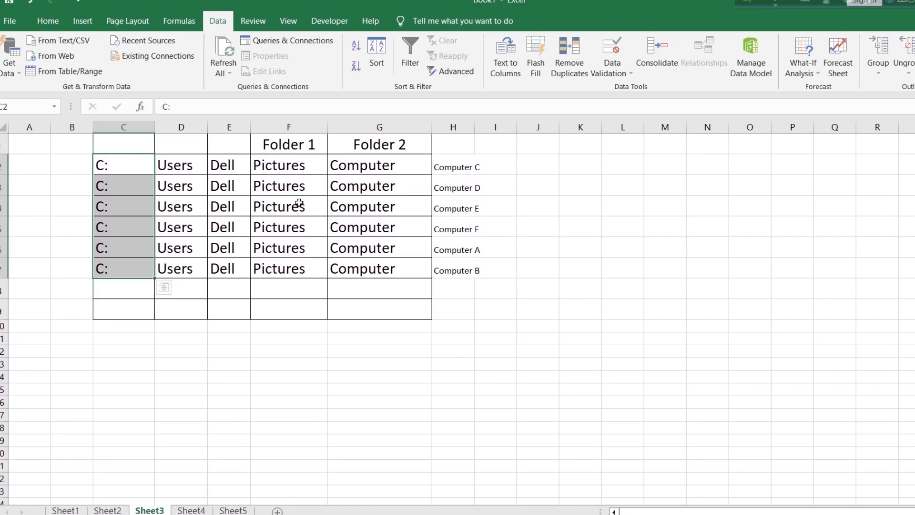
Widen column H and apply all borders and font size 18 to H1:H9
{"action": "left_click_drag", "start_coordinate": [475, 127], "coordinate": [467, 305]}
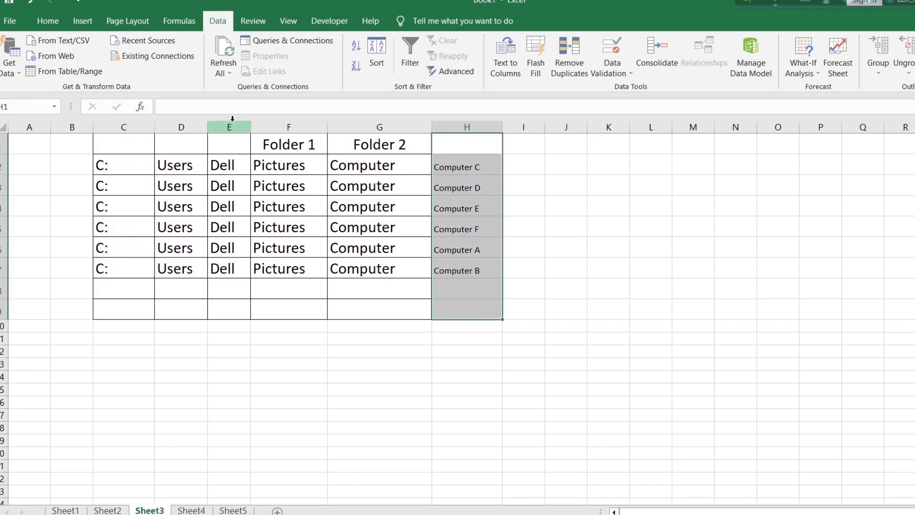
{"action": "left_click", "coordinate": [48, 21]}
{"action": "left_click", "coordinate": [187, 67]}
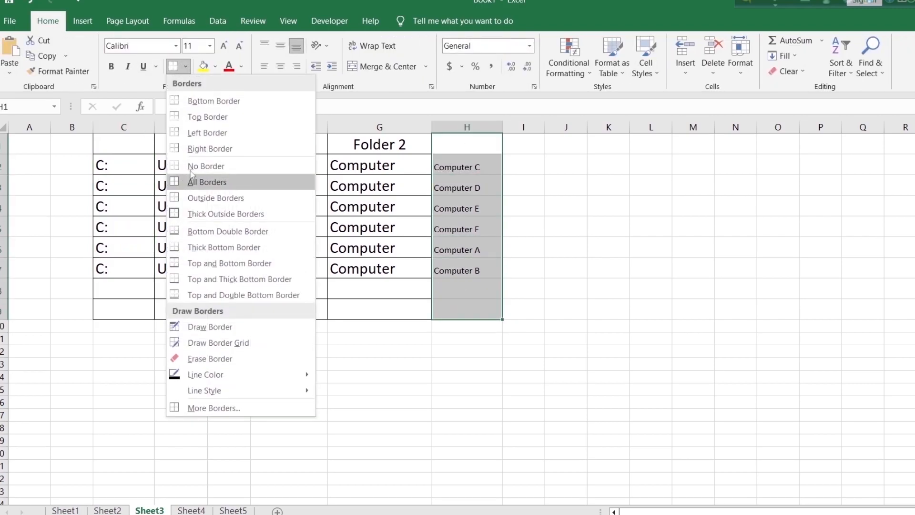
{"action": "left_click", "coordinate": [221, 184]}
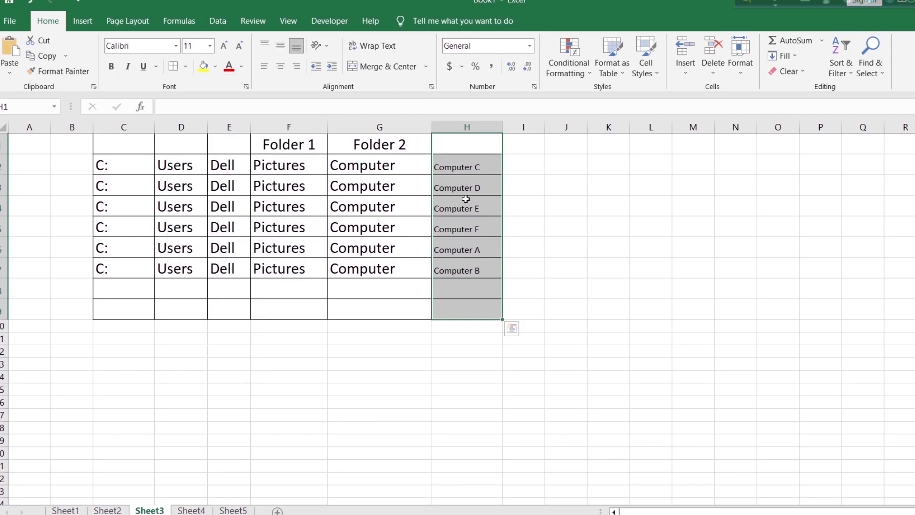
{"action": "left_click", "coordinate": [209, 46]}
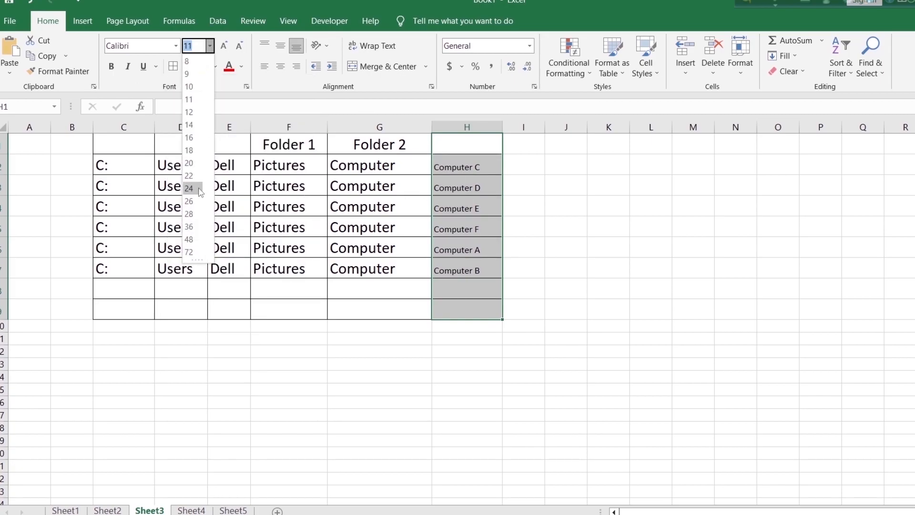
{"action": "left_click", "coordinate": [189, 150]}
Widen column H further to fit its enlarged text and enter the heading "Folder 3" in H1
{"action": "left_click", "coordinate": [459, 137]}
{"action": "left_click_drag", "start_coordinate": [503, 127], "coordinate": [524, 140]}
{"action": "left_click_drag", "start_coordinate": [534, 146], "coordinate": [536, 145]}
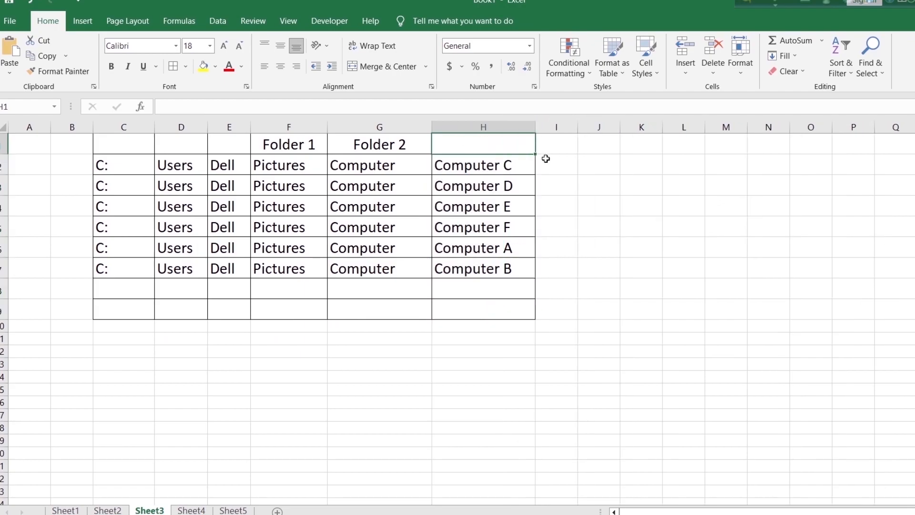
{"action": "type", "text": "Folder 3"}
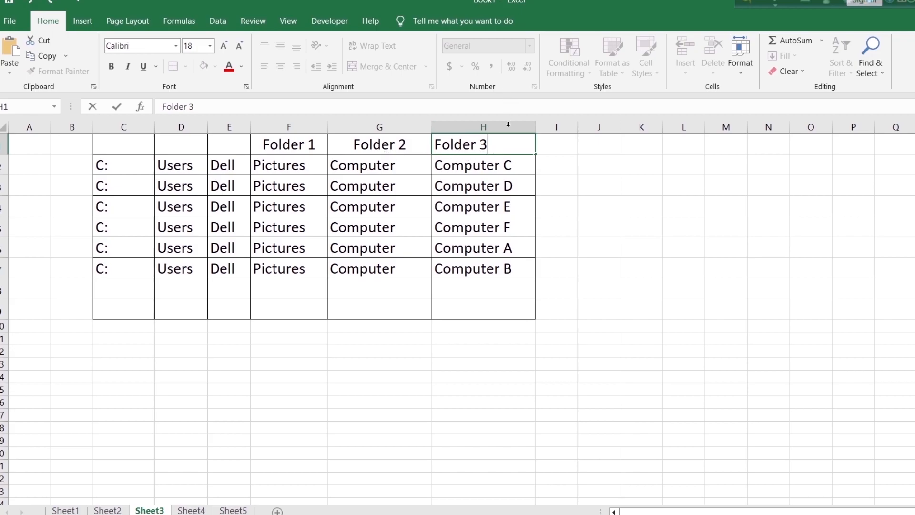
{"action": "left_click", "coordinate": [582, 184]}
Center the "Folder 3" heading horizontally in cell H1
{"action": "left_click", "coordinate": [500, 147]}
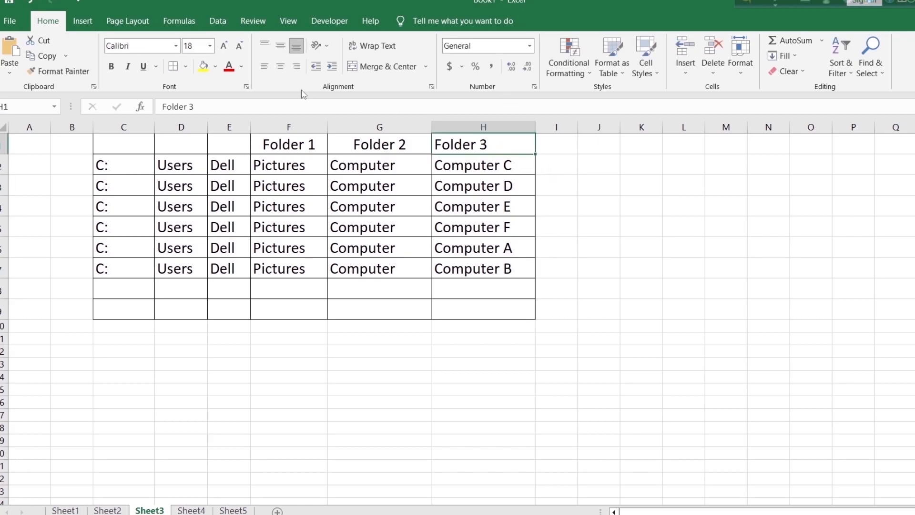
{"action": "left_click", "coordinate": [280, 66]}
{"action": "left_click", "coordinate": [634, 200]}
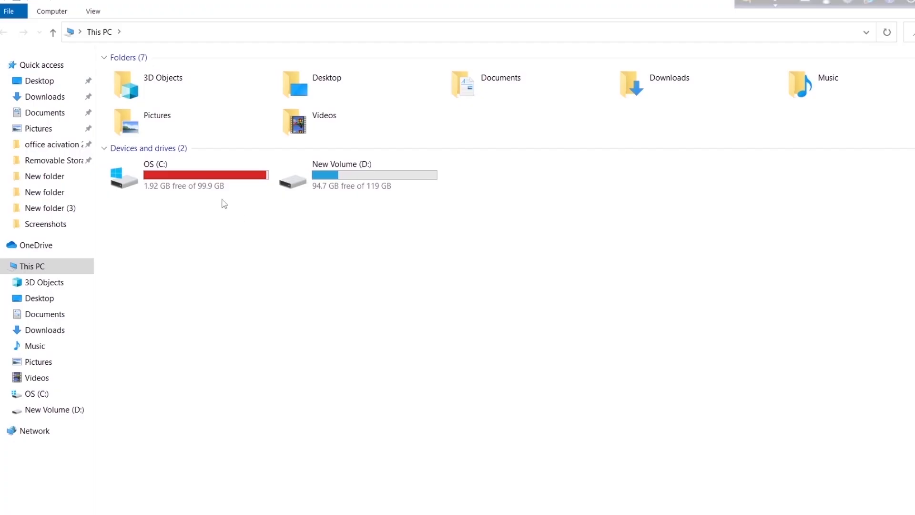
Switch to File Explorer and examine the folder hierarchy from This PC through Pictures to the subfolders of Computer
{"action": "left_click", "coordinate": [201, 134]}
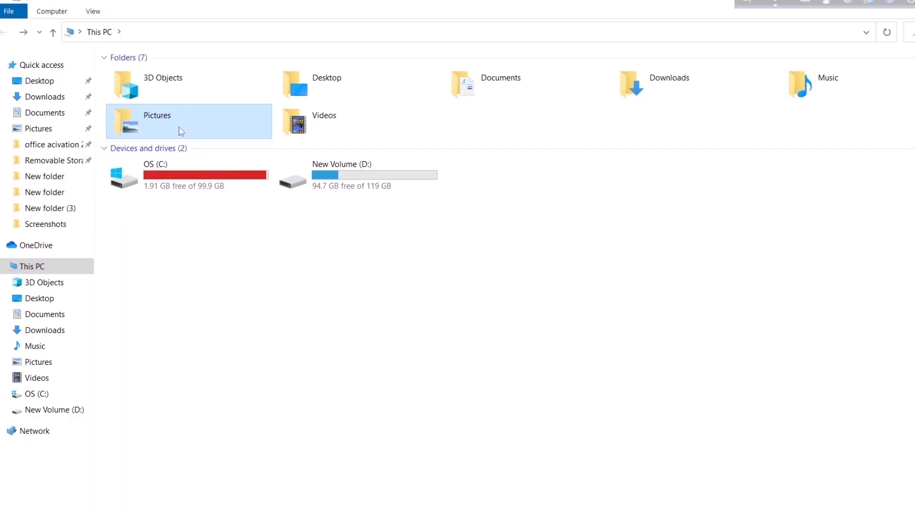
{"action": "double_click", "coordinate": [196, 127]}
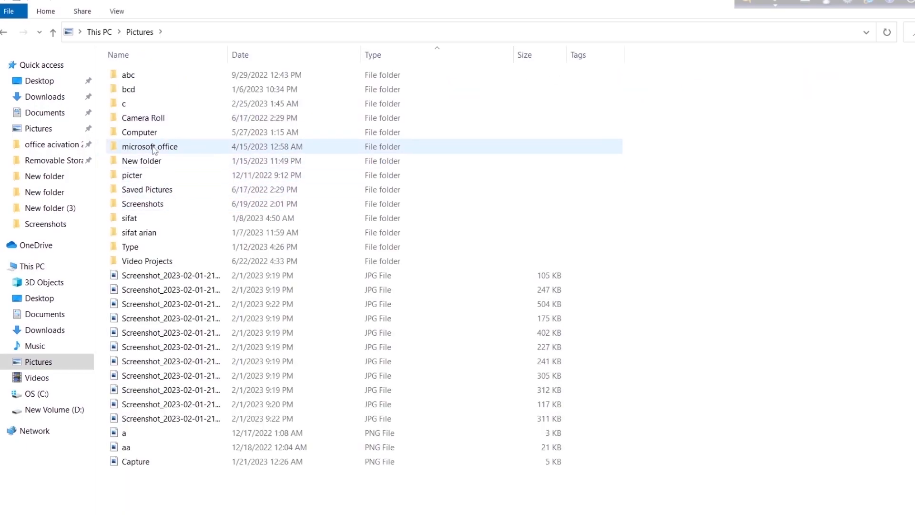
{"action": "double_click", "coordinate": [169, 136]}
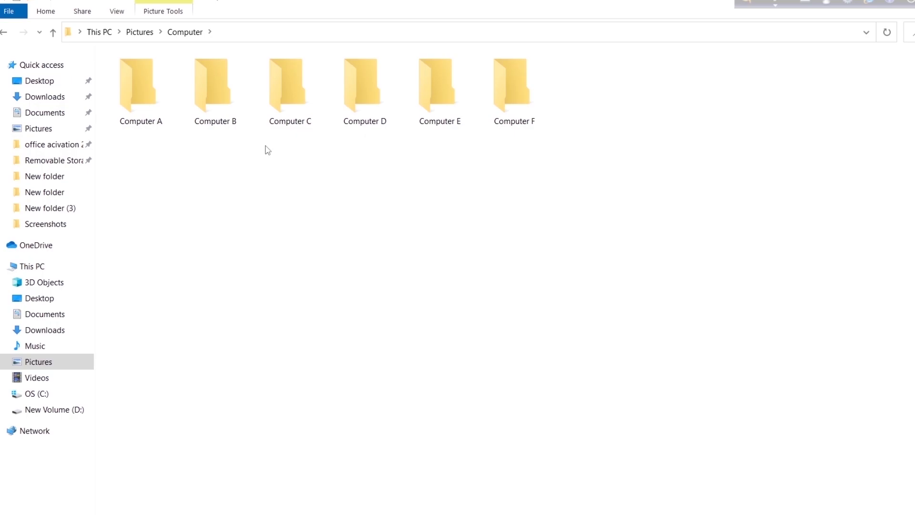
{"action": "left_click", "coordinate": [4, 32]}
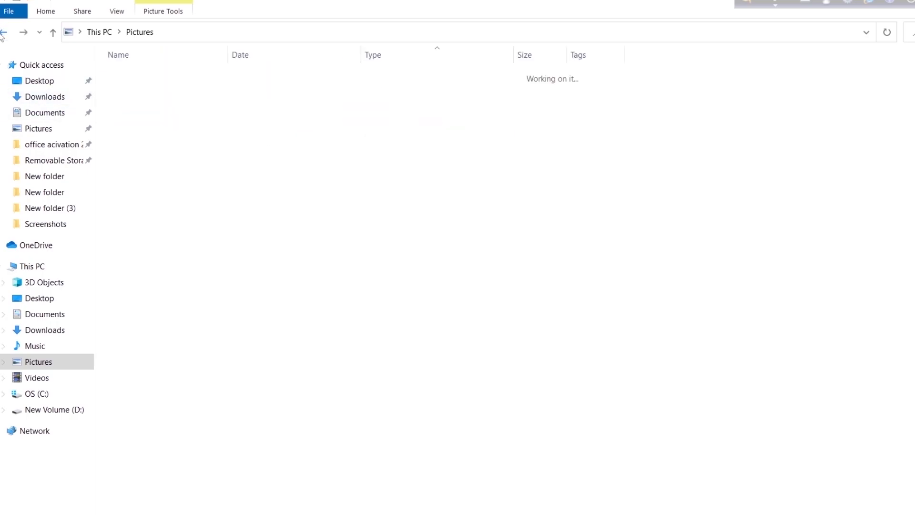
{"action": "left_click", "coordinate": [3, 32]}
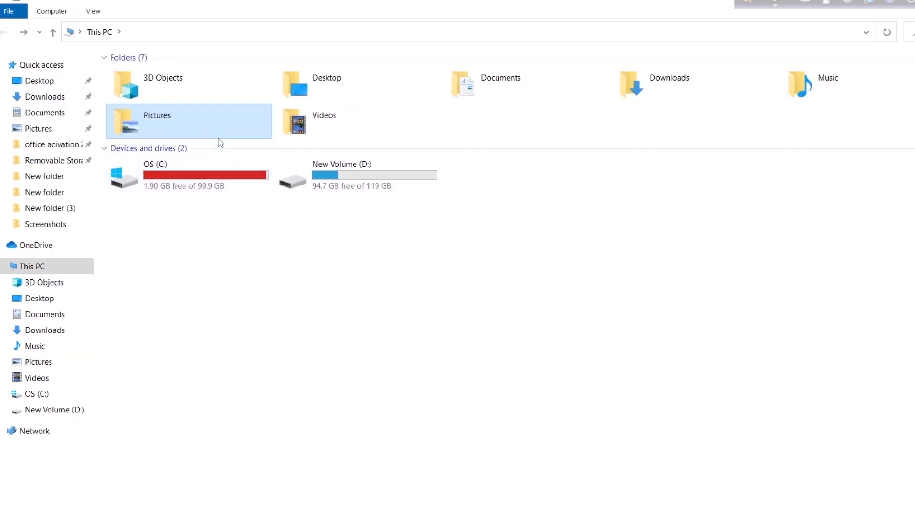
{"action": "double_click", "coordinate": [194, 122]}
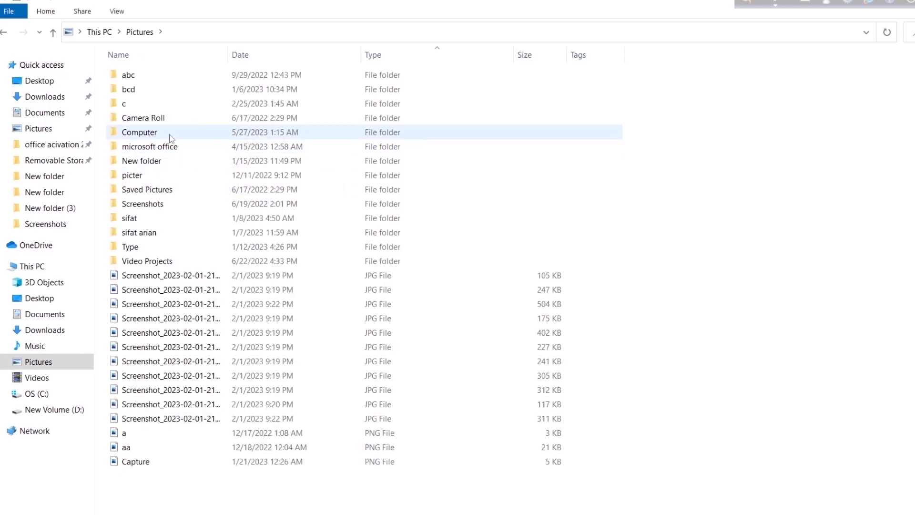
{"action": "double_click", "coordinate": [169, 135]}
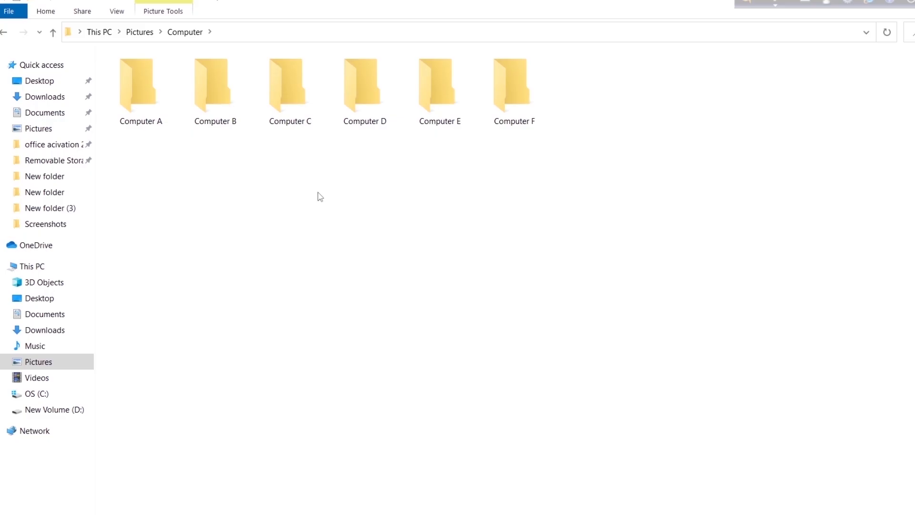
Return to Excel and clear the drive, Users and Dell entries from C2:E7
{"action": "key", "text": "alt+Tab"}
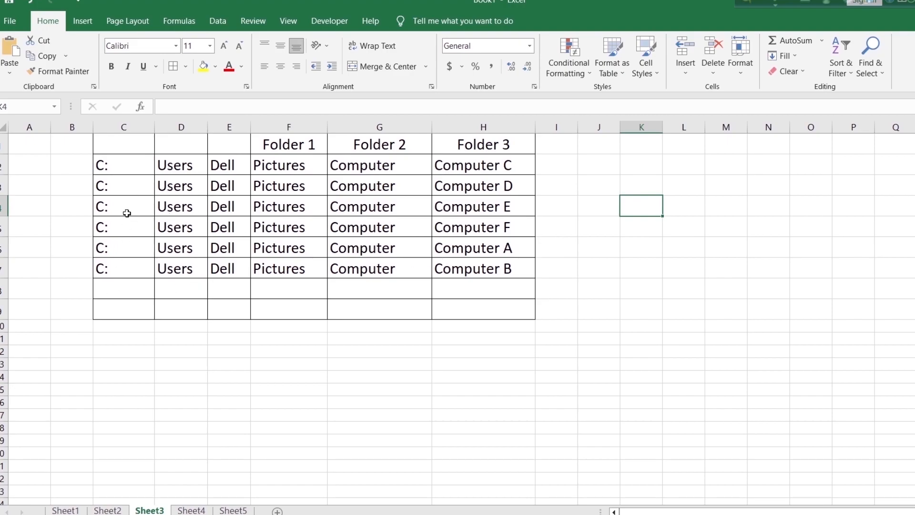
{"action": "left_click_drag", "start_coordinate": [116, 167], "coordinate": [220, 265]}
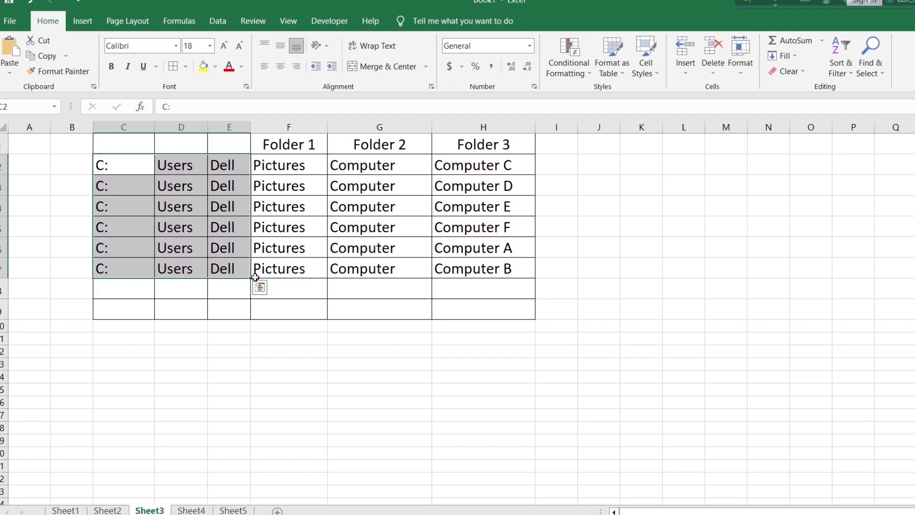
{"action": "key", "text": "Delete"}
{"action": "left_click", "coordinate": [638, 296]}
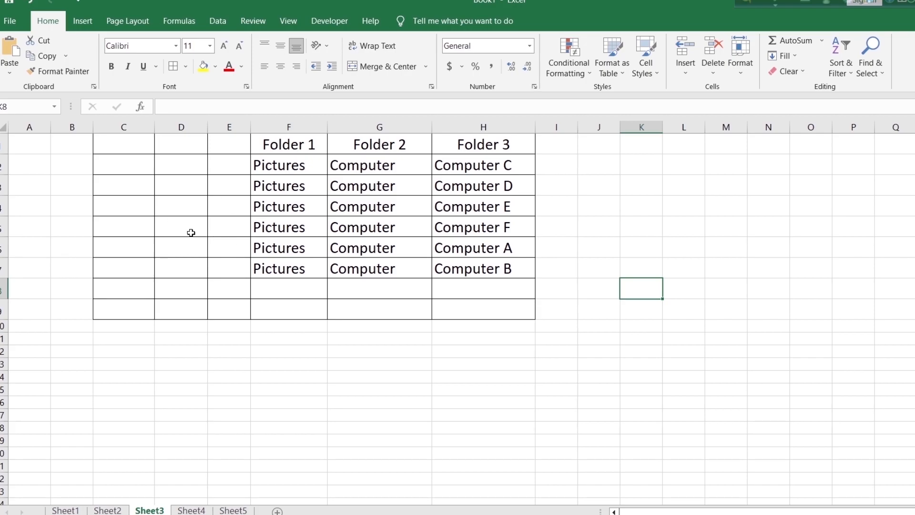
Widen columns C, D and E to fit the Folder 1, Folder 2 and Folder 3 text
{"action": "left_click_drag", "start_coordinate": [207, 126], "coordinate": [249, 128]}
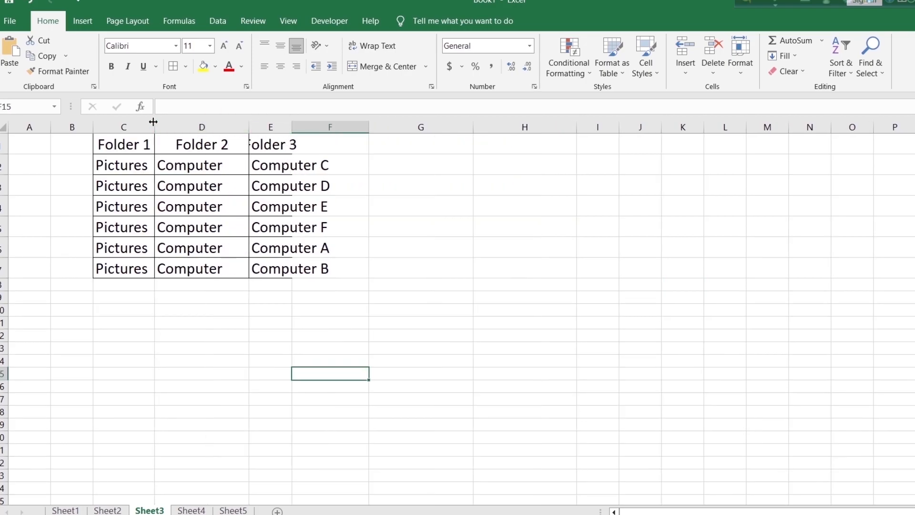
{"action": "left_click_drag", "start_coordinate": [154, 126], "coordinate": [177, 128]}
{"action": "left_click_drag", "start_coordinate": [315, 127], "coordinate": [383, 149]}
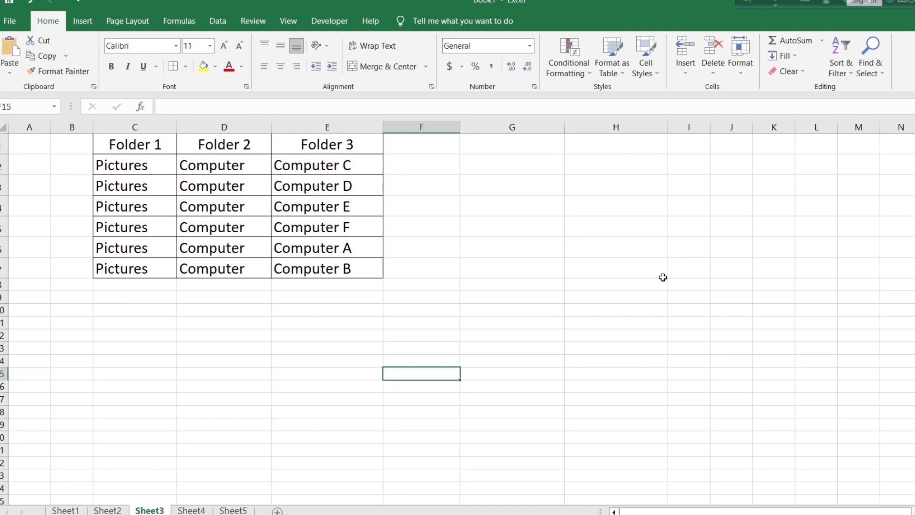
Center the folder names in C2:E7 horizontally
{"action": "left_click_drag", "start_coordinate": [161, 167], "coordinate": [342, 266]}
{"action": "left_click", "coordinate": [280, 66]}
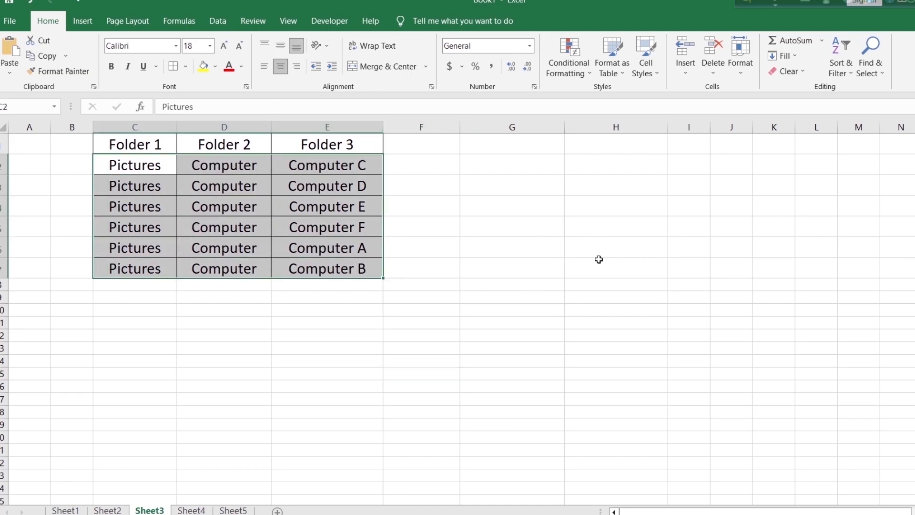
{"action": "left_click", "coordinate": [599, 262]}
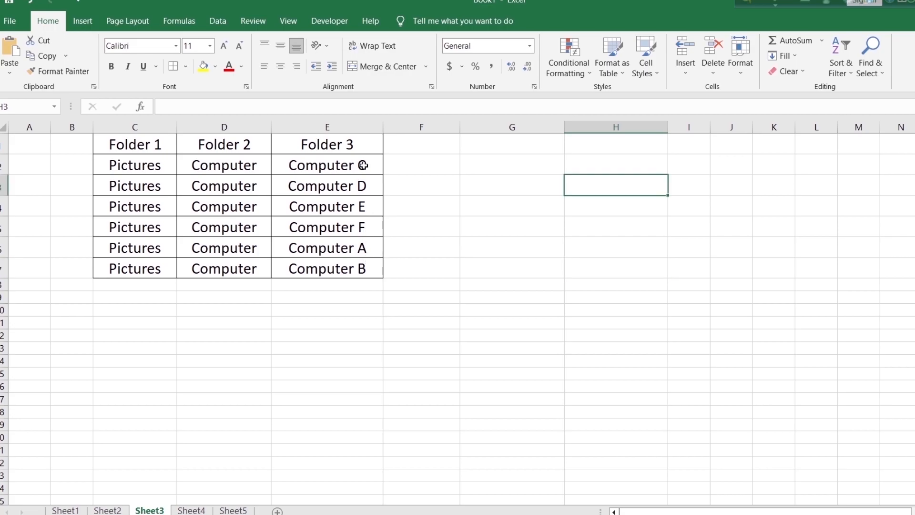
Edit the Folder 3 entries in E2:E7 to read Computer A, B, C, D, E and F in alphabetical order
{"action": "double_click", "coordinate": [371, 165]}
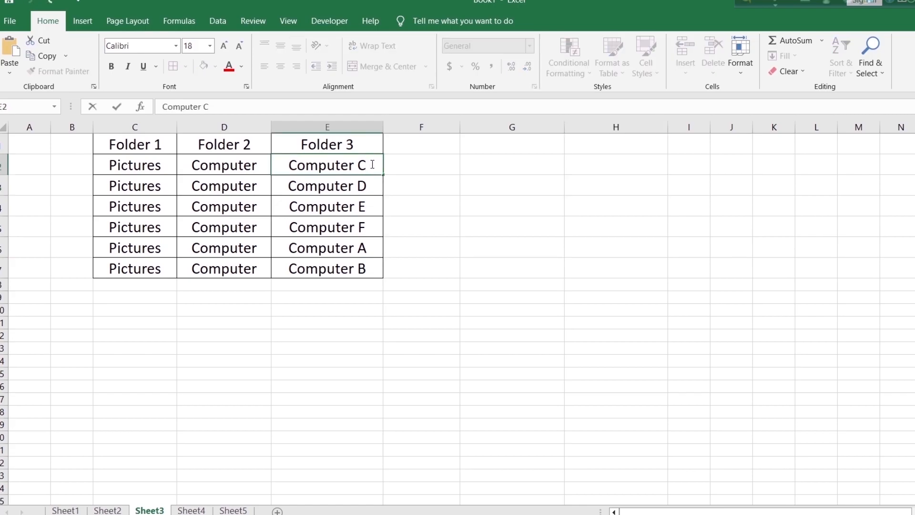
{"action": "key", "text": "BackSpace"}
{"action": "type", "text": "A"}
{"action": "left_click", "coordinate": [375, 188]}
{"action": "double_click", "coordinate": [375, 188]}
{"action": "key", "text": "BackSpace"}
{"action": "type", "text": "B"}
{"action": "double_click", "coordinate": [372, 204]}
{"action": "key", "text": "BackSpace"}
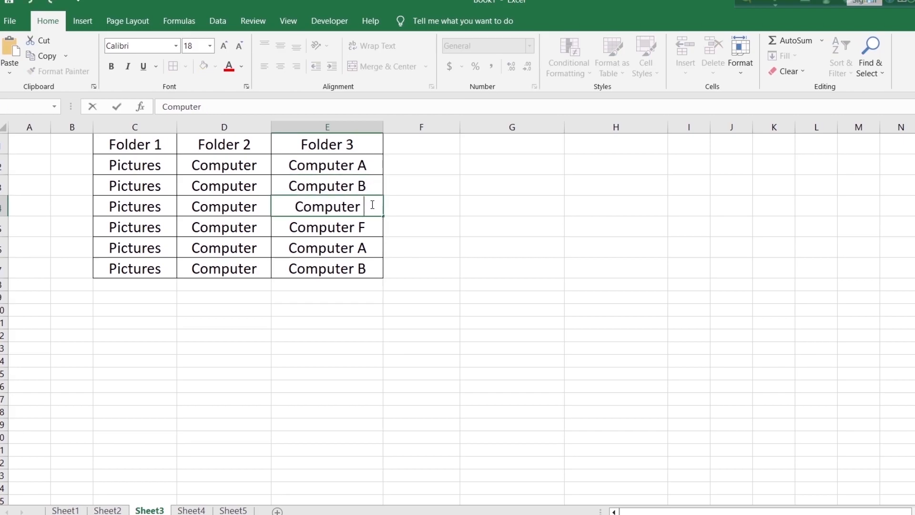
{"action": "type", "text": "C"}
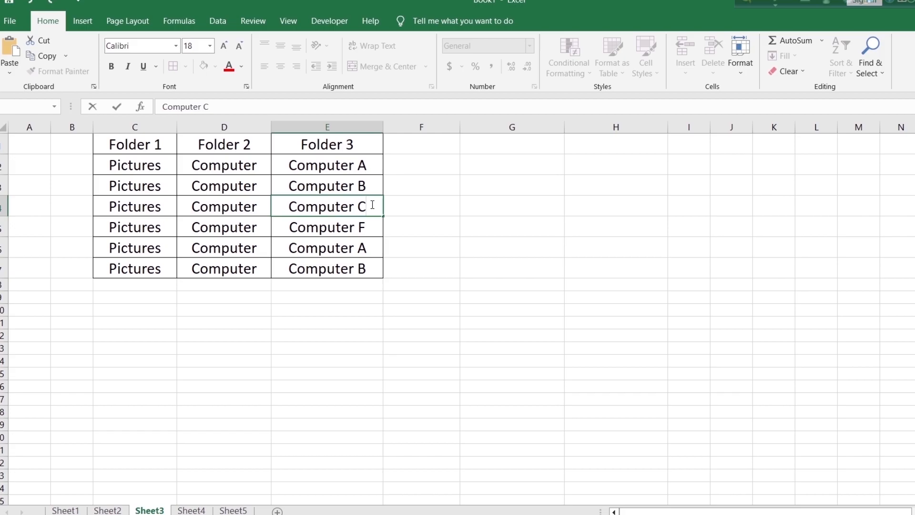
{"action": "left_click", "coordinate": [373, 228]}
{"action": "double_click", "coordinate": [376, 230]}
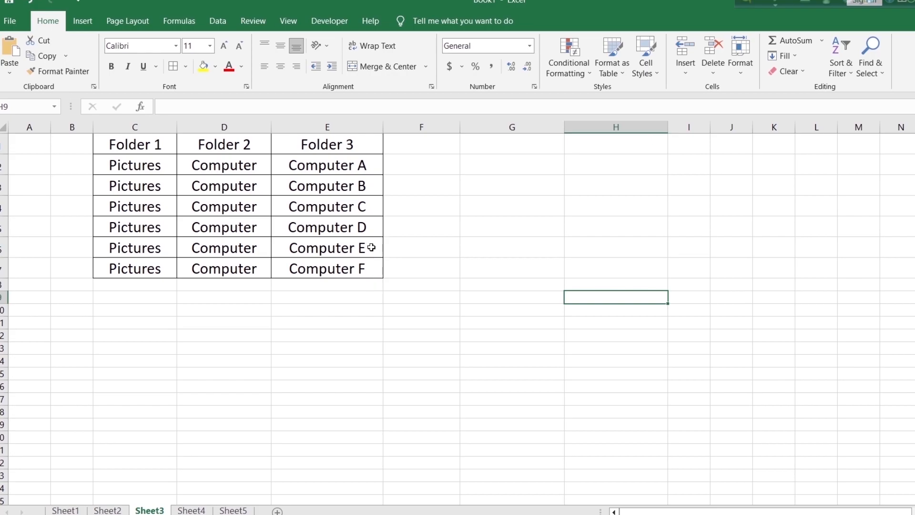
{"action": "left_click", "coordinate": [881, 333]}
{"action": "left_click", "coordinate": [867, 310]}
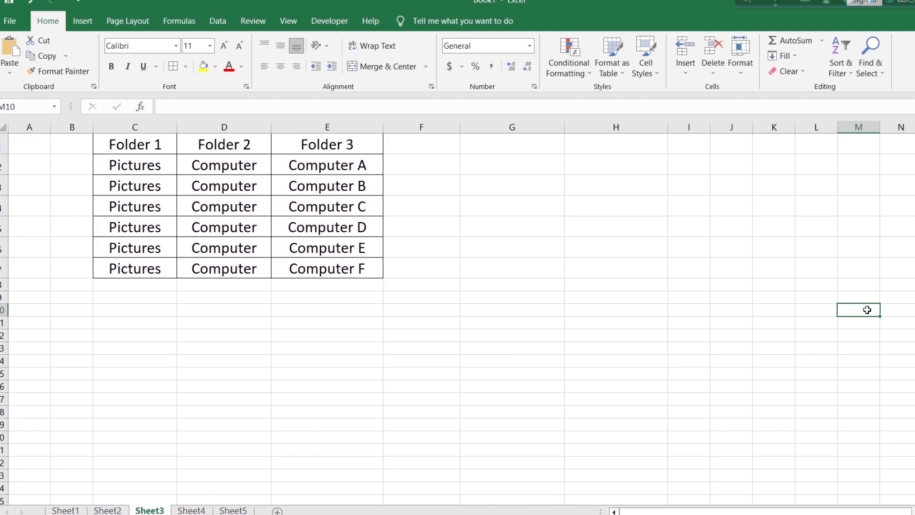
{"action": "left_click", "coordinate": [901, 387]}
{"action": "left_click", "coordinate": [914, 412]}
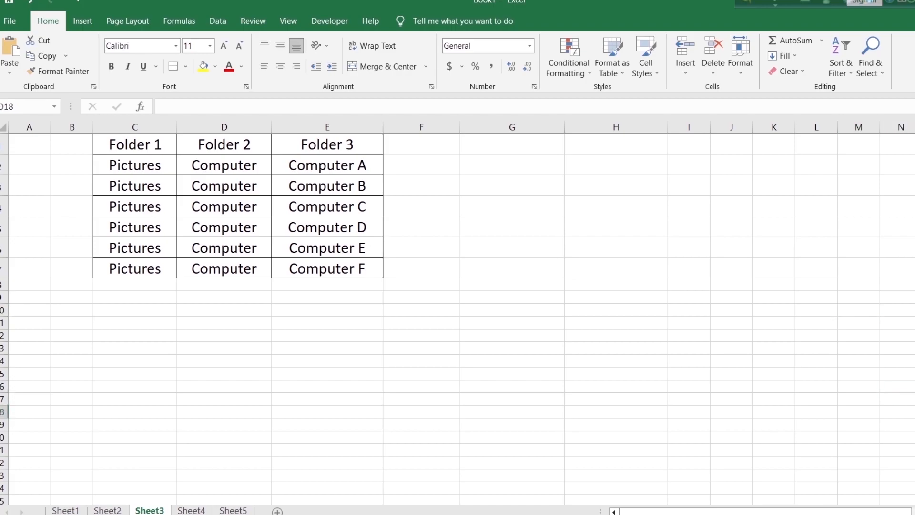